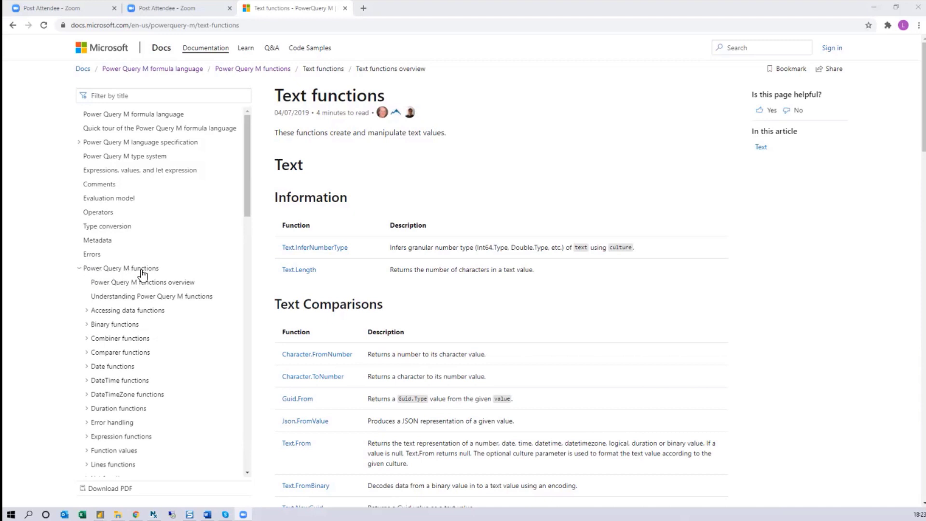
{"action": "scroll", "coordinate": [143, 272], "scroll_direction": "down", "scroll_amount": 5}
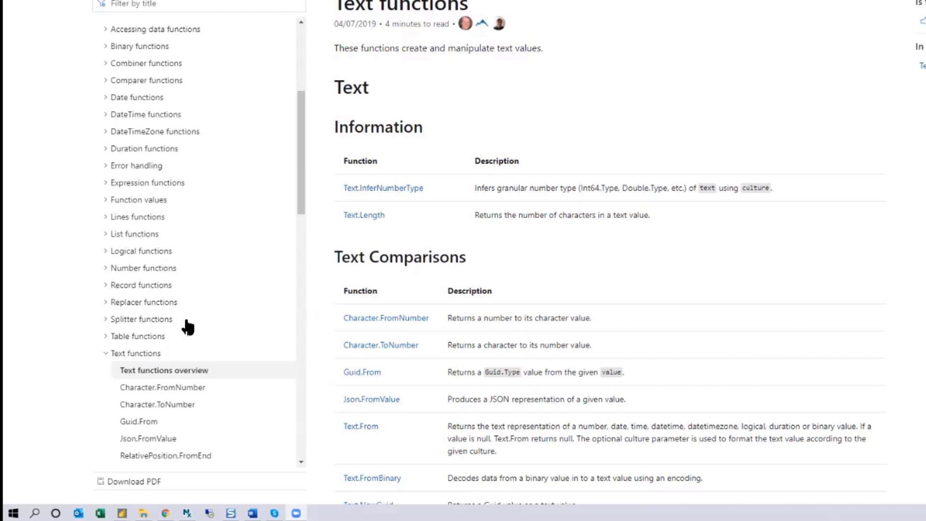
{"action": "scroll", "coordinate": [117, 281], "scroll_direction": "down", "scroll_amount": 3}
{"action": "scroll", "coordinate": [116, 239], "scroll_direction": "down", "scroll_amount": 4}
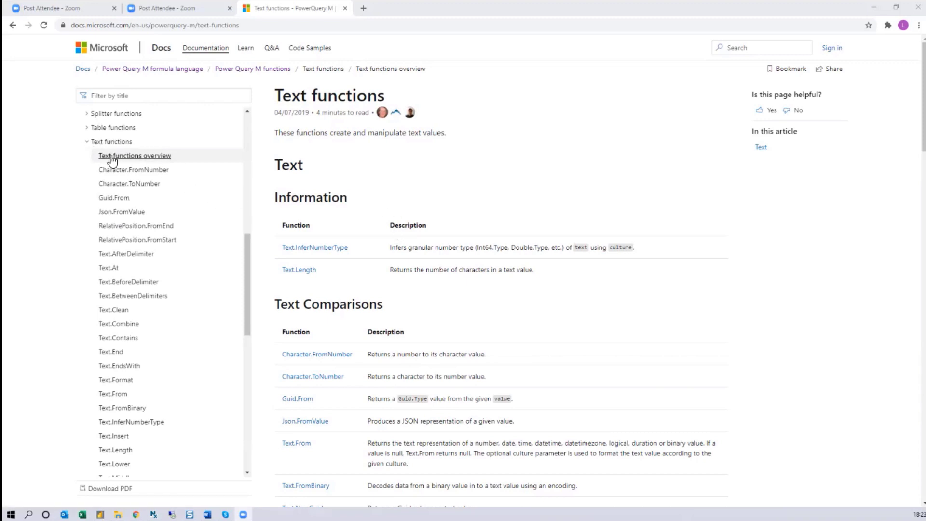
{"action": "scroll", "coordinate": [344, 249], "scroll_direction": "down", "scroll_amount": 3}
{"action": "scroll", "coordinate": [343, 249], "scroll_direction": "down", "scroll_amount": 2}
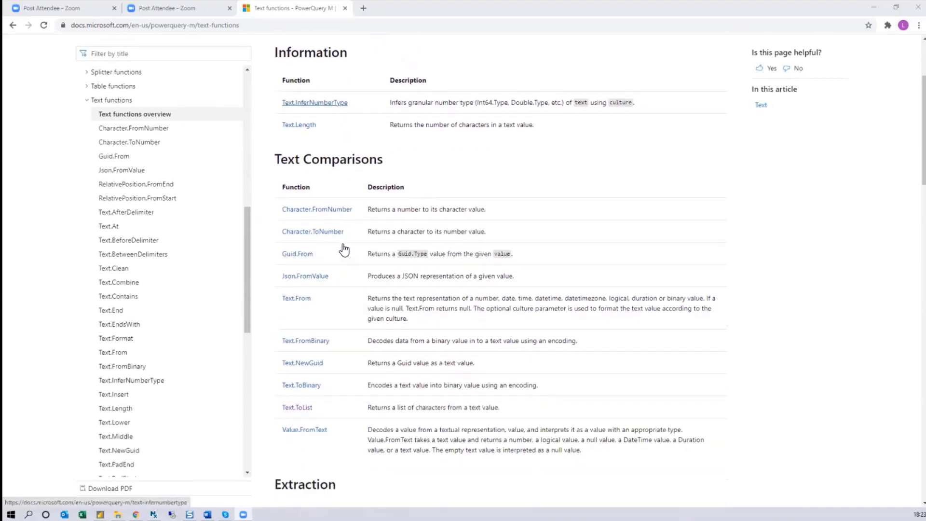
{"action": "scroll", "coordinate": [343, 254], "scroll_direction": "down", "scroll_amount": 2}
{"action": "scroll", "coordinate": [343, 253], "scroll_direction": "down", "scroll_amount": 3}
{"action": "scroll", "coordinate": [343, 254], "scroll_direction": "down", "scroll_amount": 2}
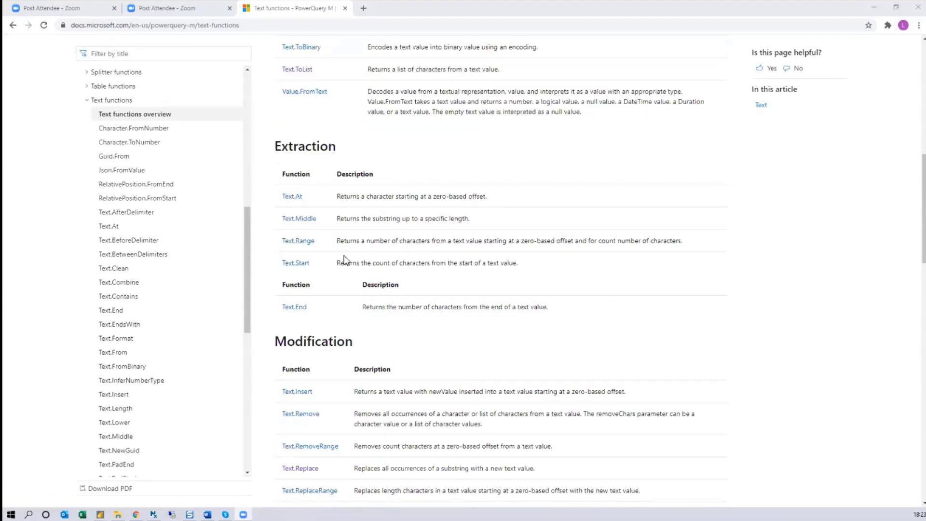
{"action": "scroll", "coordinate": [343, 256], "scroll_direction": "down", "scroll_amount": 2}
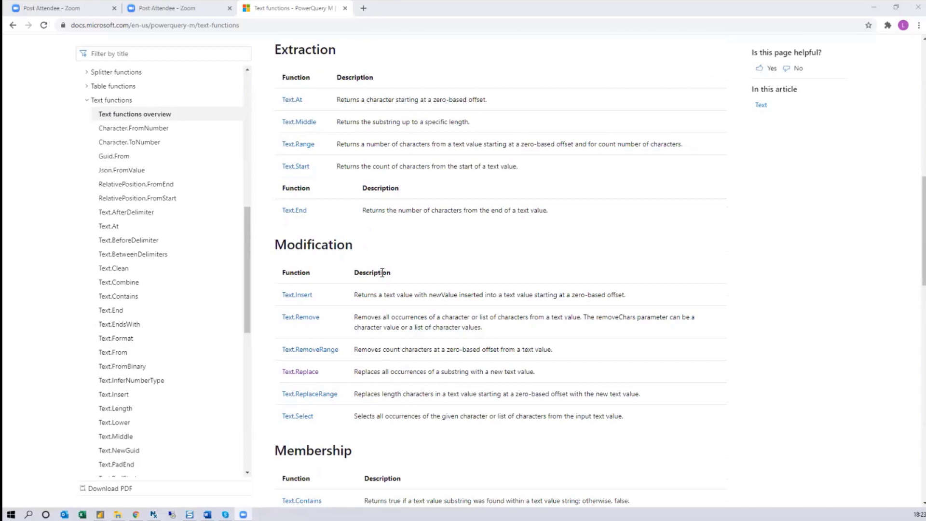
{"action": "scroll", "coordinate": [424, 427], "scroll_direction": "down", "scroll_amount": 1}
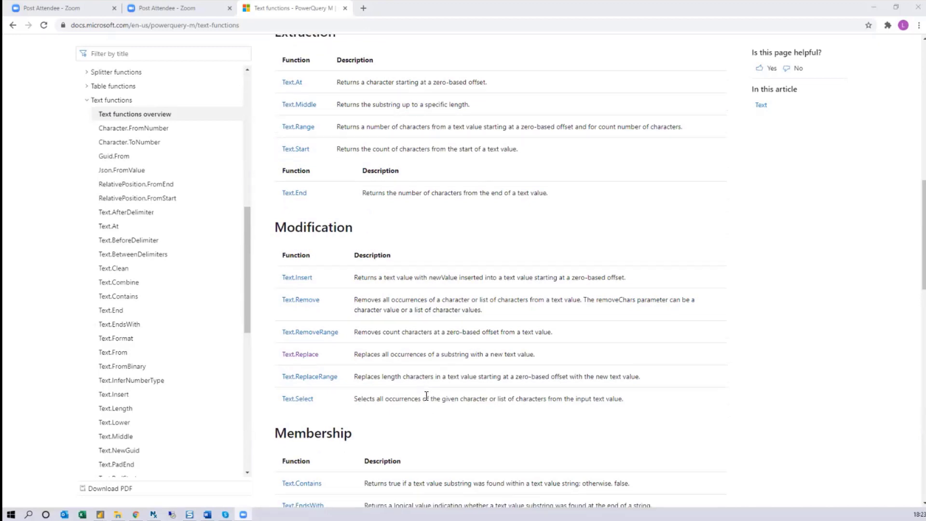
{"action": "scroll", "coordinate": [424, 427], "scroll_direction": "down", "scroll_amount": 2}
{"action": "scroll", "coordinate": [425, 405], "scroll_direction": "down", "scroll_amount": 2}
{"action": "scroll", "coordinate": [427, 396], "scroll_direction": "down", "scroll_amount": 1}
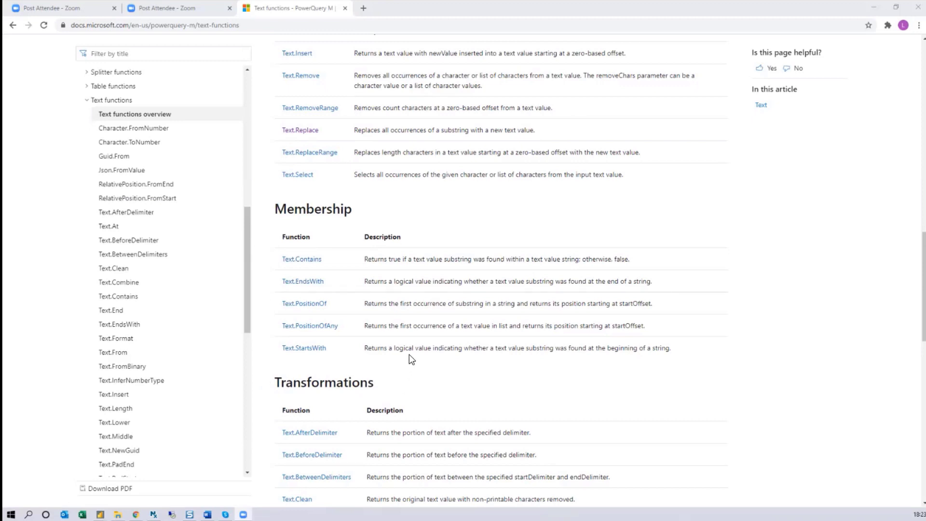
{"action": "scroll", "coordinate": [408, 354], "scroll_direction": "up", "scroll_amount": 3}
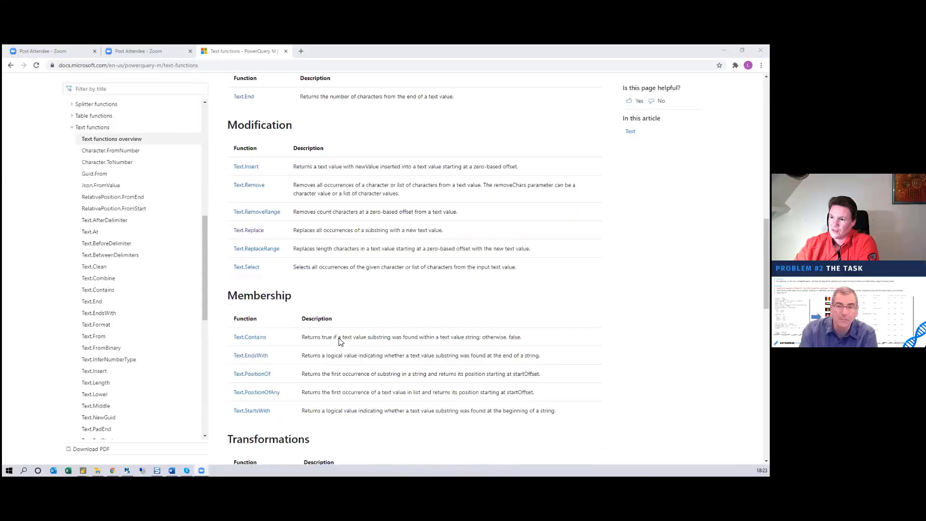
{"action": "scroll", "coordinate": [408, 354], "scroll_direction": "up", "scroll_amount": 4}
{"action": "scroll", "coordinate": [409, 354], "scroll_direction": "up", "scroll_amount": 4}
{"action": "scroll", "coordinate": [338, 337], "scroll_direction": "up", "scroll_amount": 1}
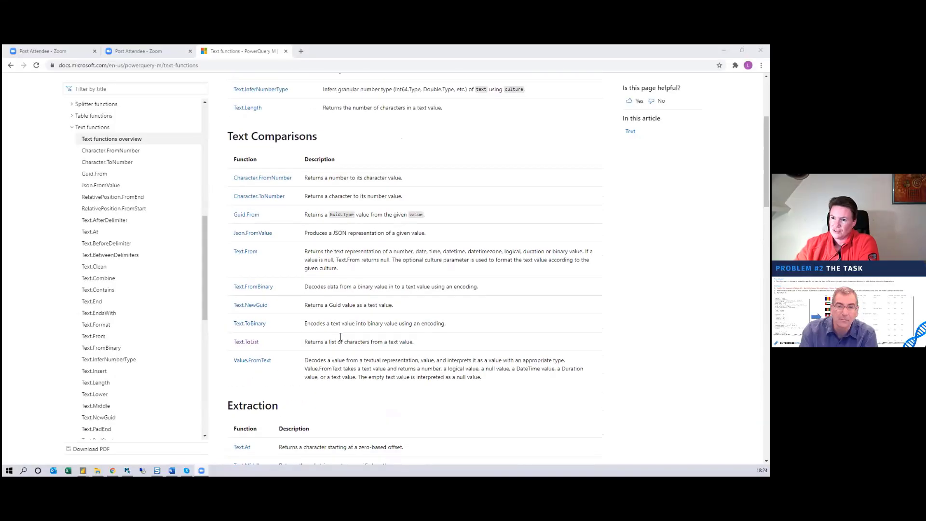